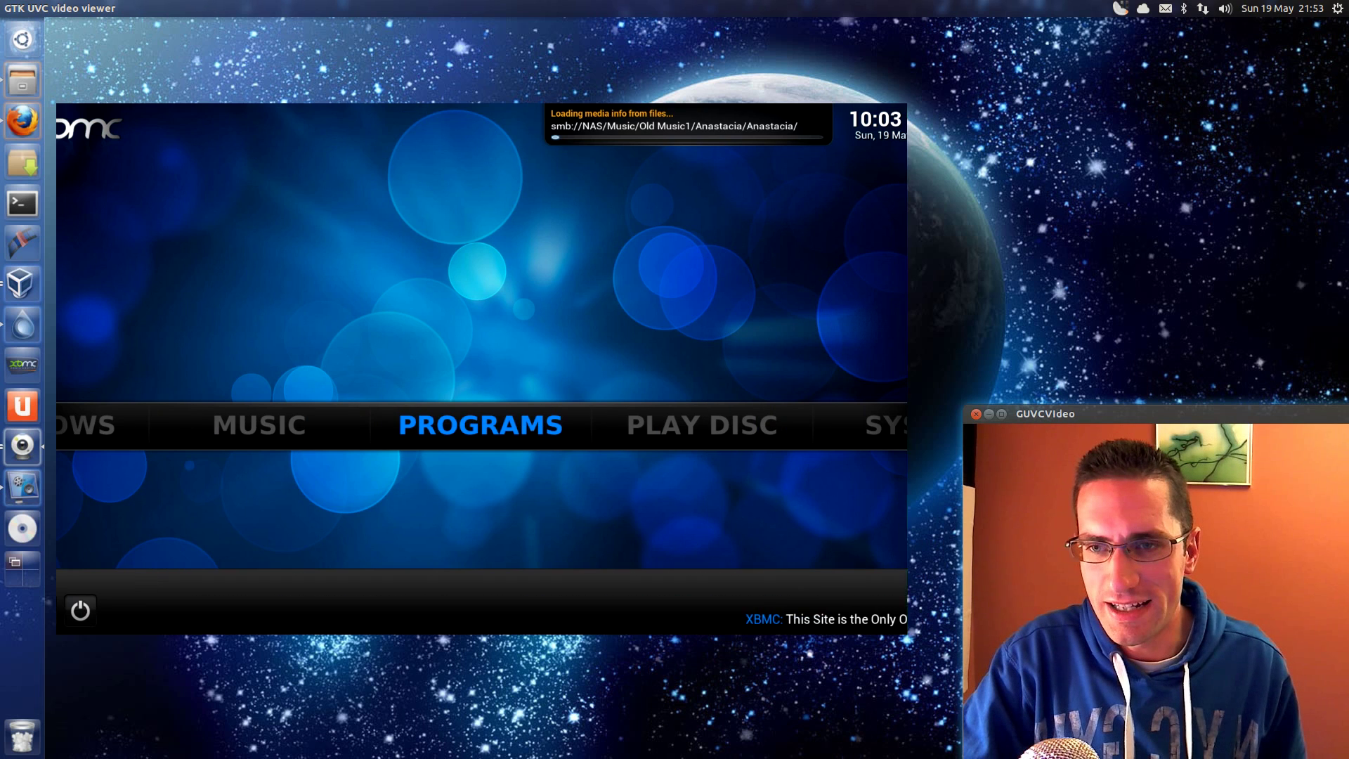
# Step: Play the Source Code Blu-ray in XBMC, skip ahead a chapter, then close the player
pyautogui.press('Return')
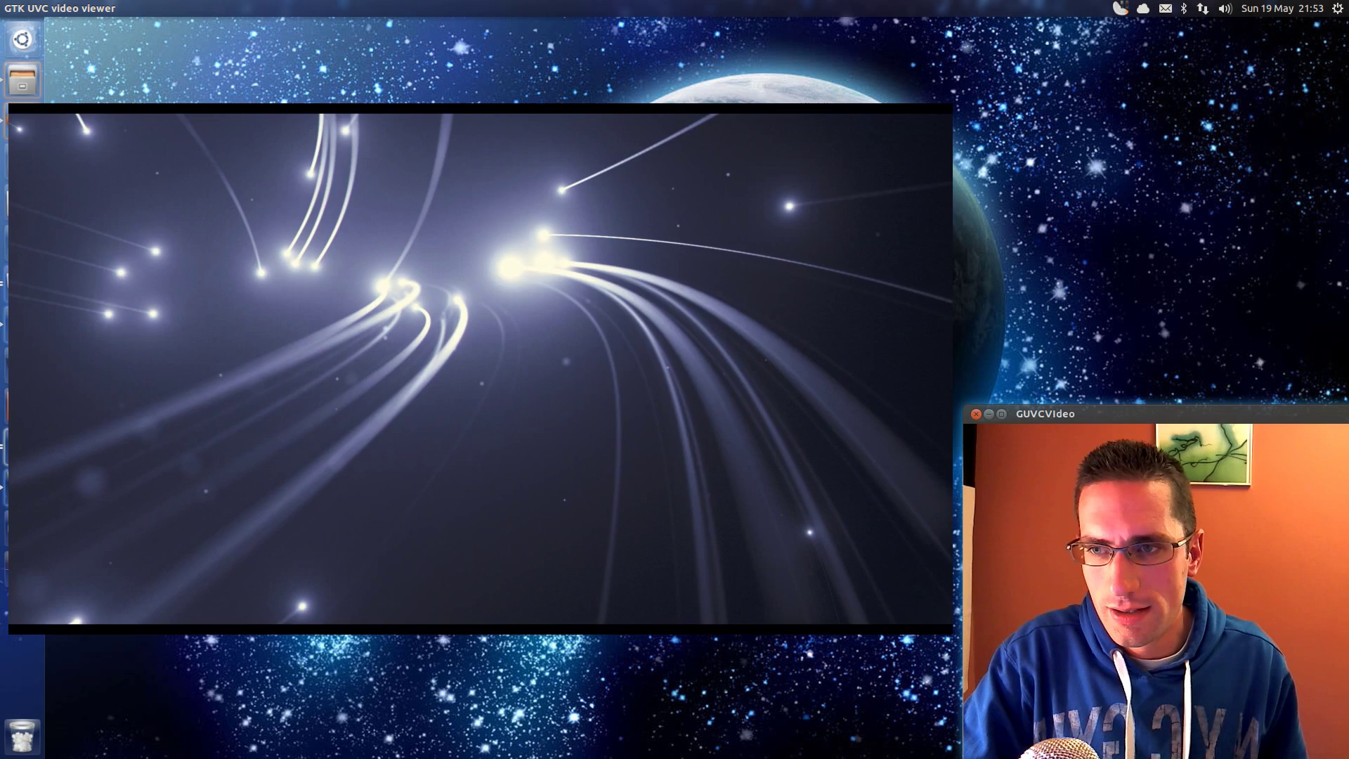
pyautogui.press('.')
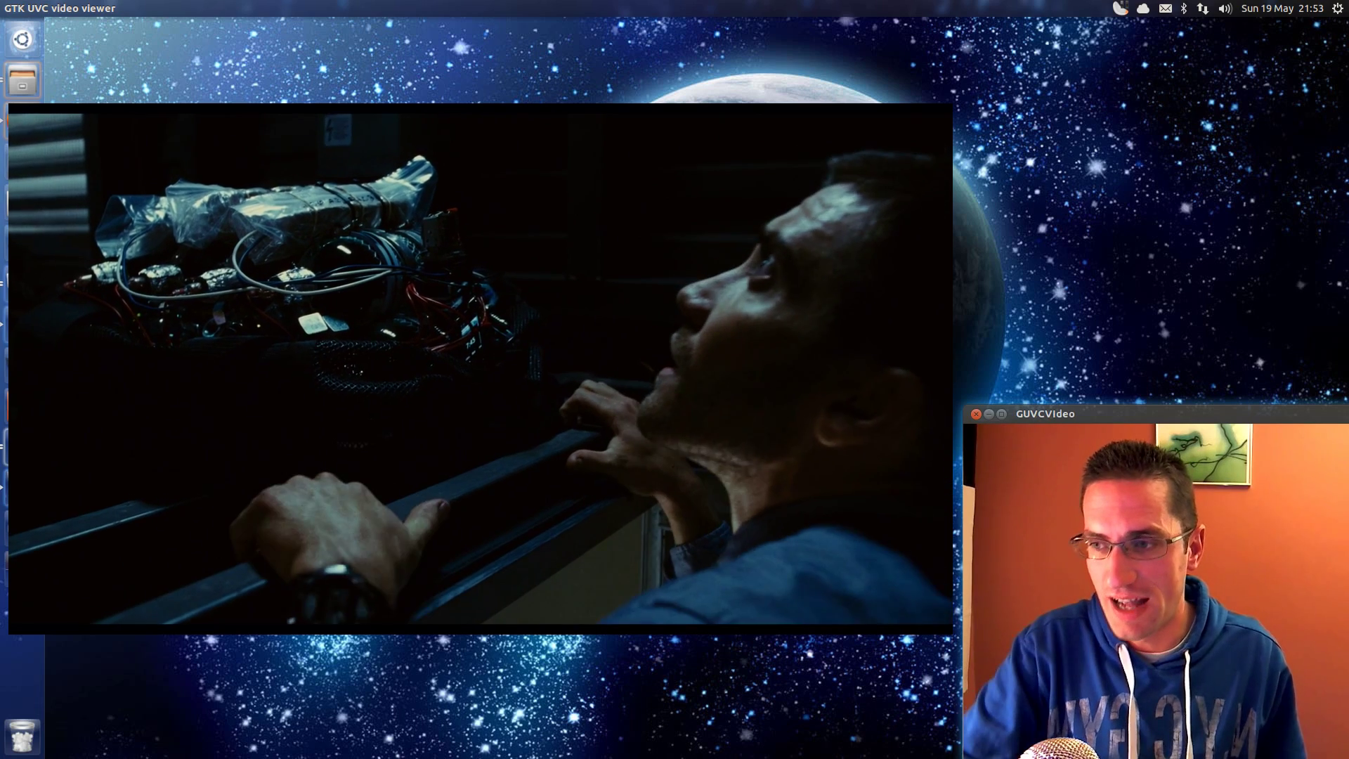
pyautogui.hotkey('alt', 'F4')
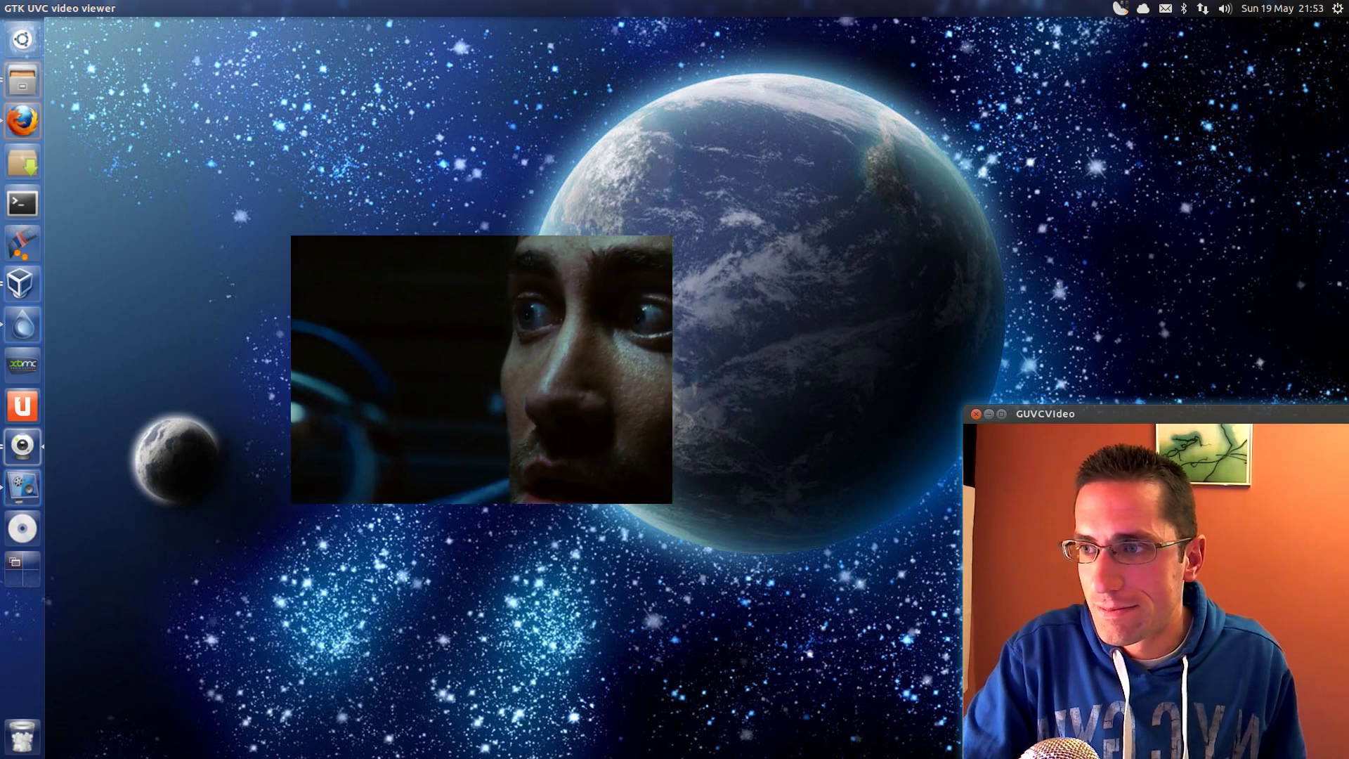
# Step: In the Kali VM's terminal, download paste.debian.net/download/5249 with wget, saving file '5249'
pyautogui.click(23, 284)
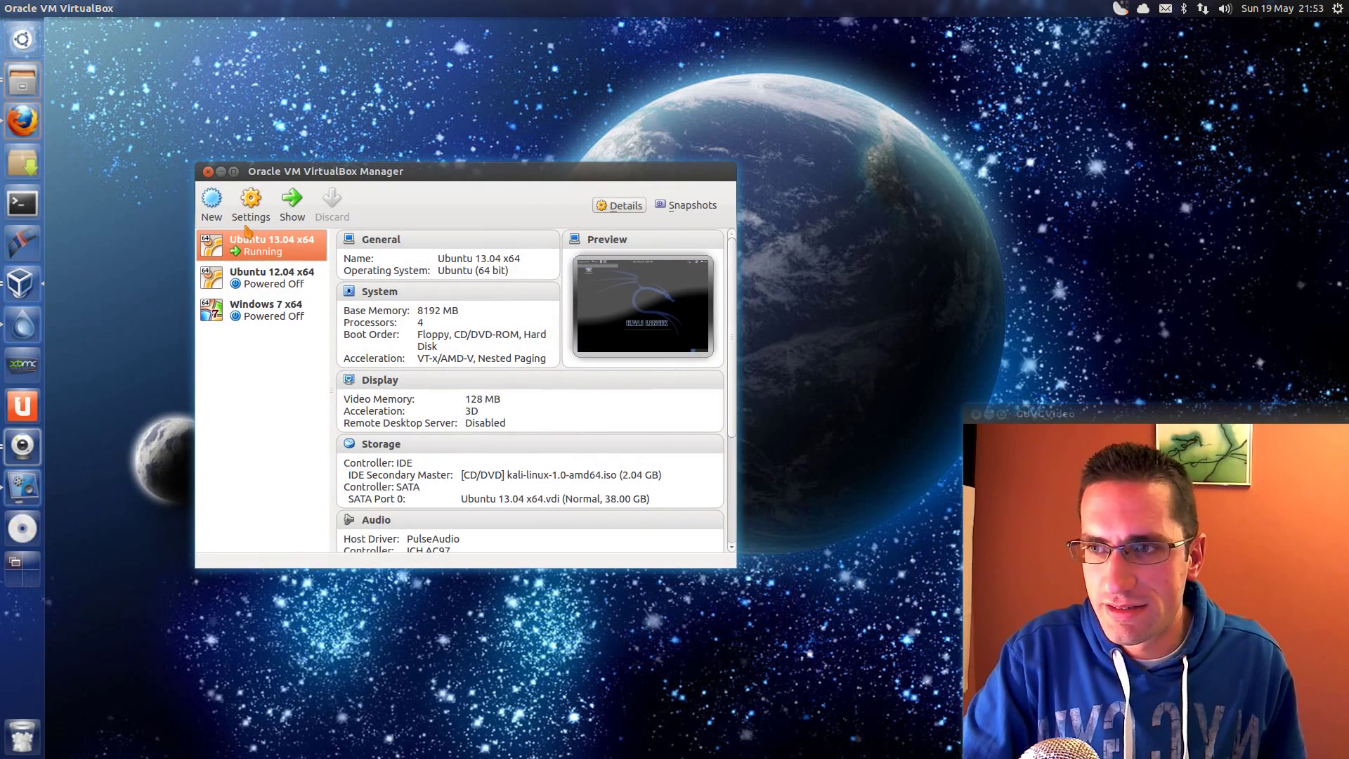
pyautogui.click(292, 202)
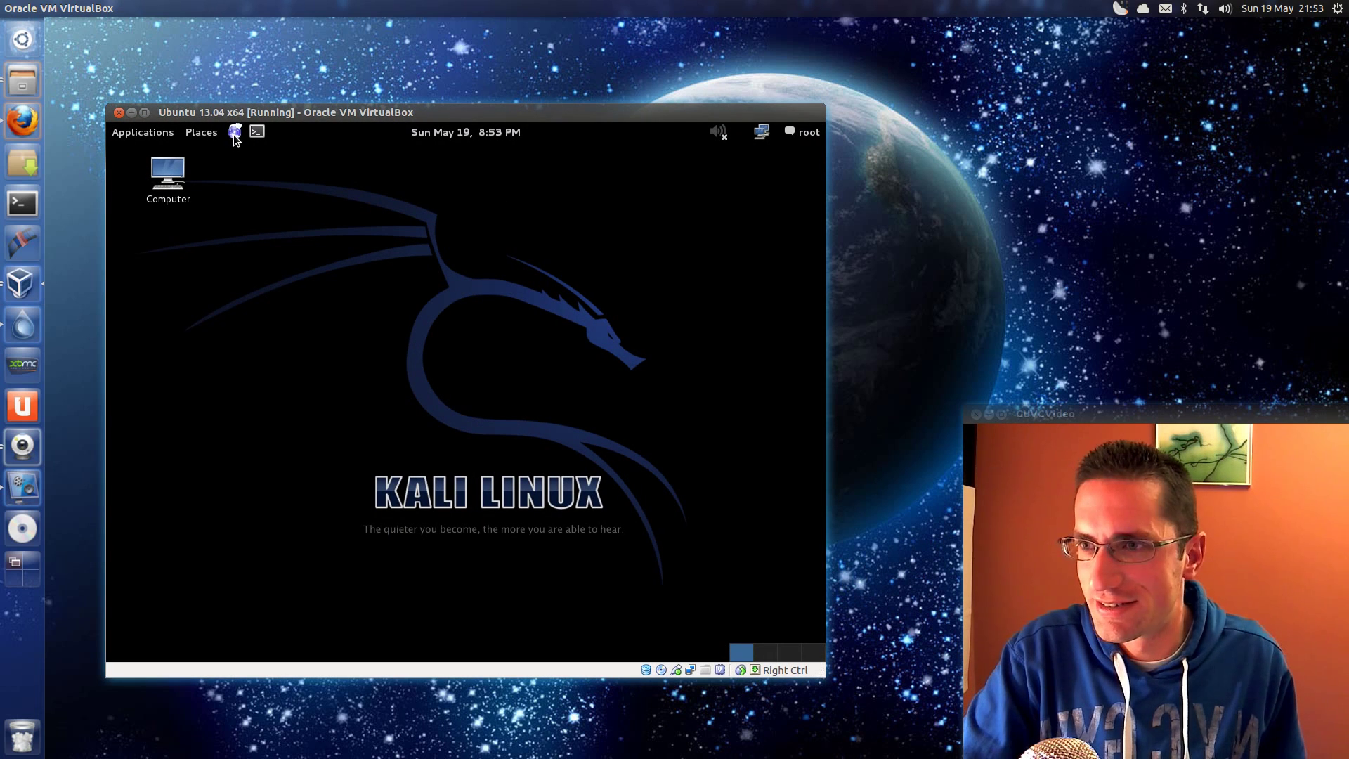
pyautogui.click(258, 134)
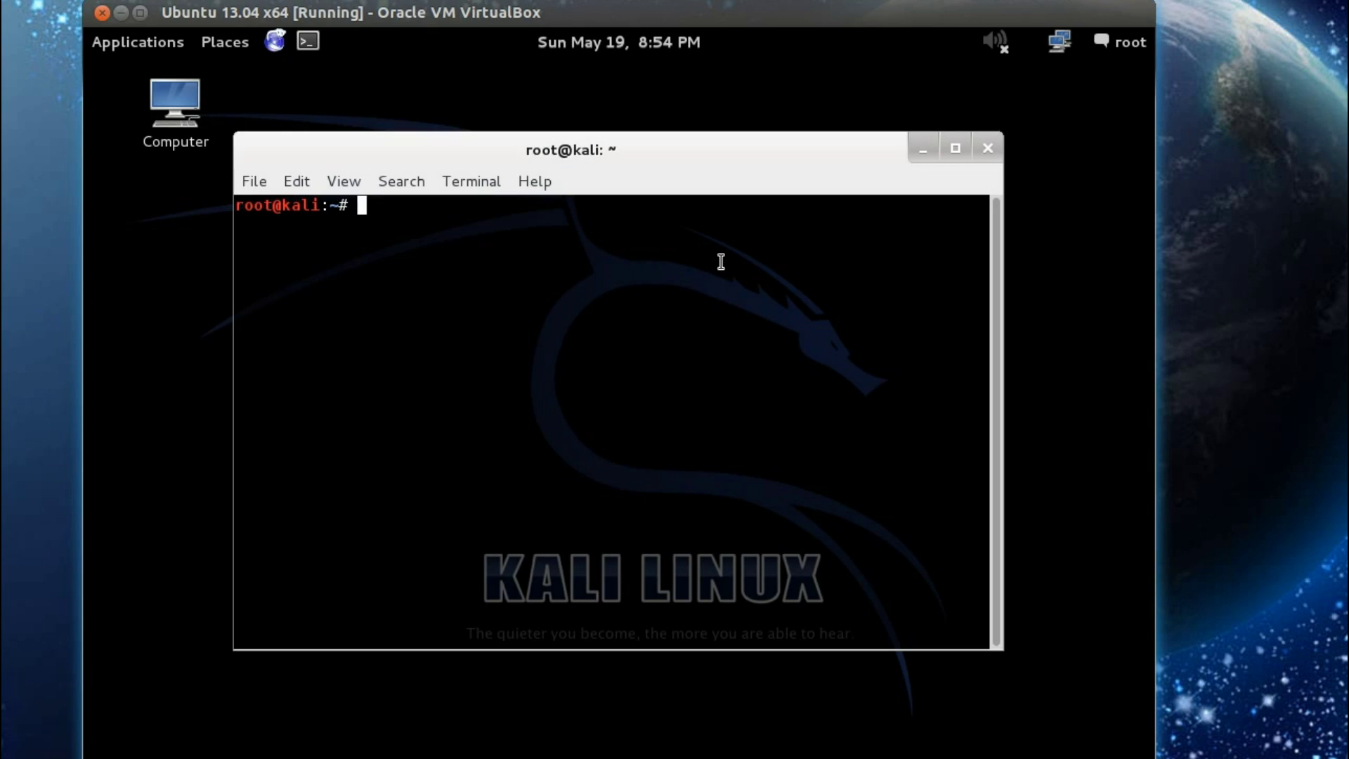
pyautogui.write('wget paste.deb')
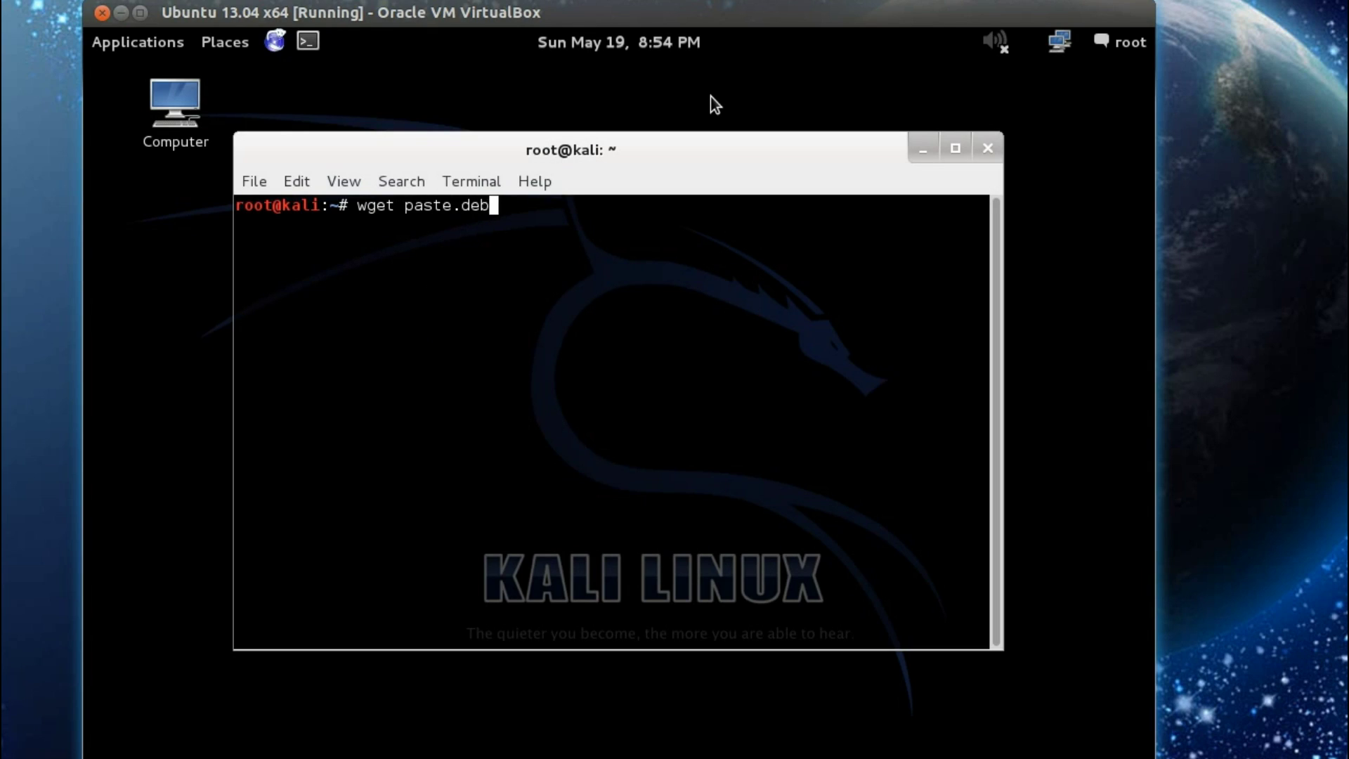
pyautogui.write('ian.net/download')
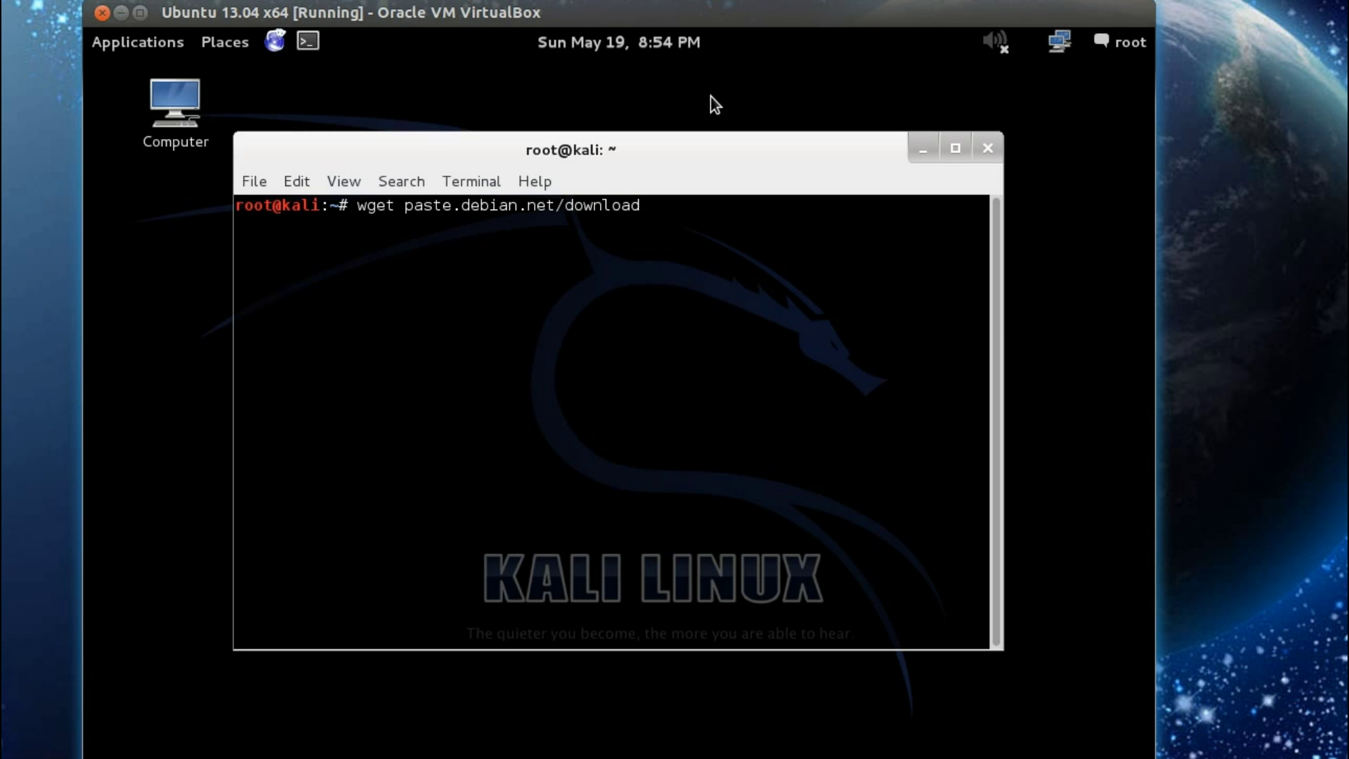
pyautogui.write('/5249')
pyautogui.press('Return')
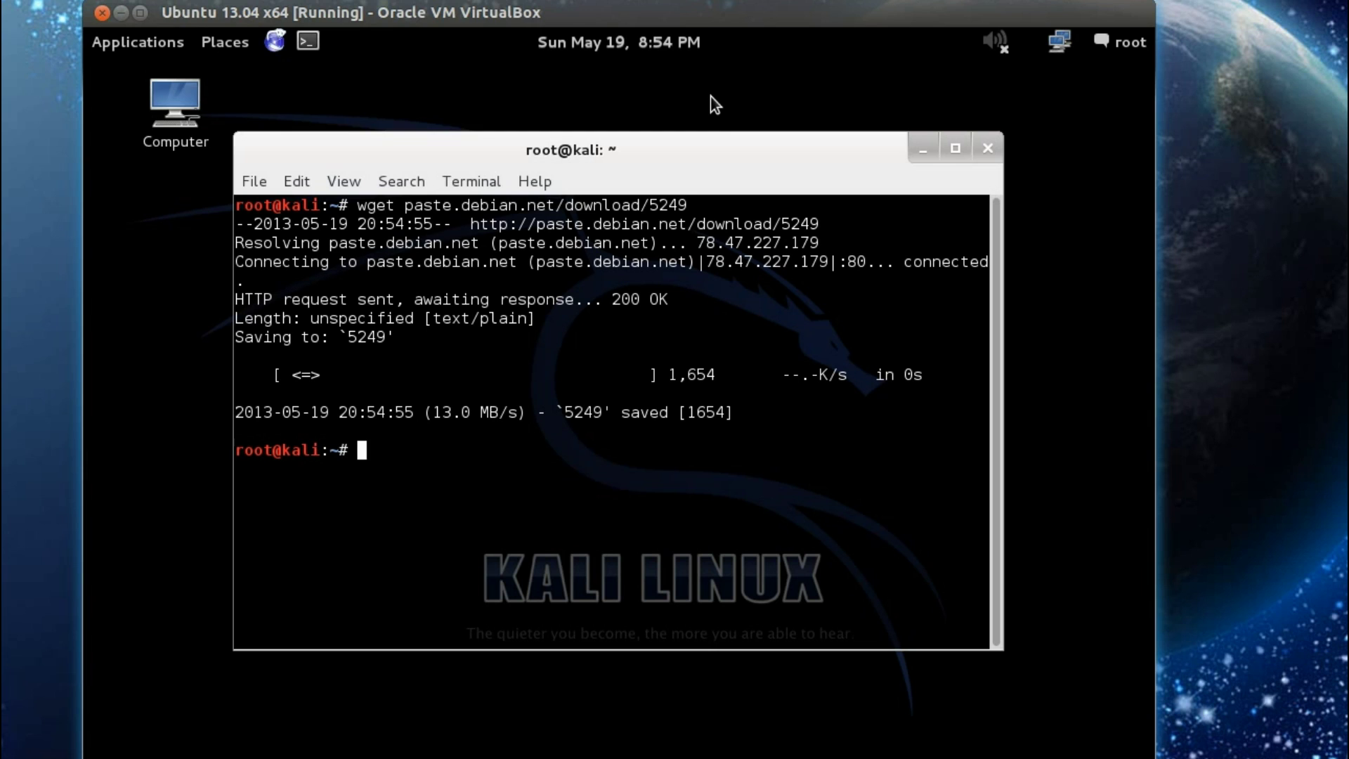
# Step: Run 'bash 5249' and answer n to the VLC repository prompt, letting libbluray-bdj and KEYDB.cfg install
pyautogui.write('bash 5249')
pyautogui.press('Return')
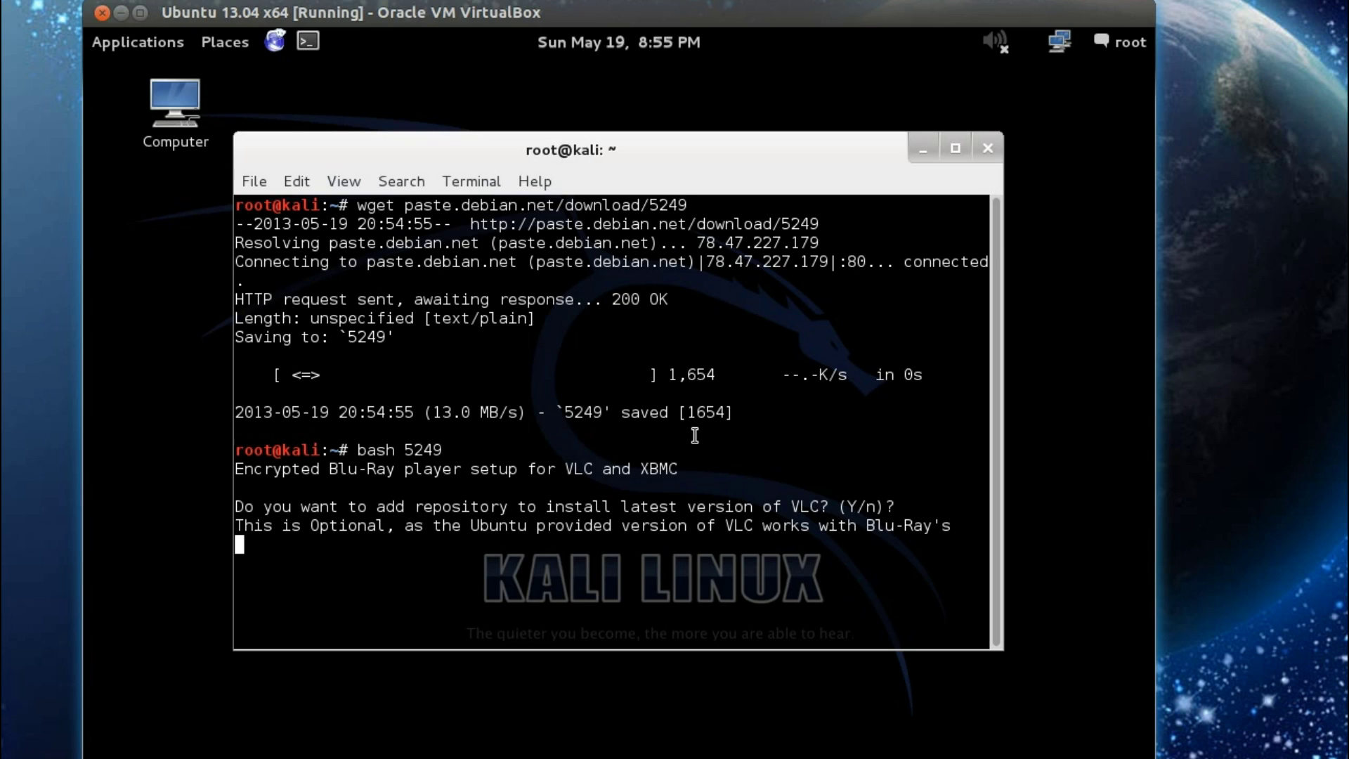
pyautogui.write('n')
pyautogui.press('Return')
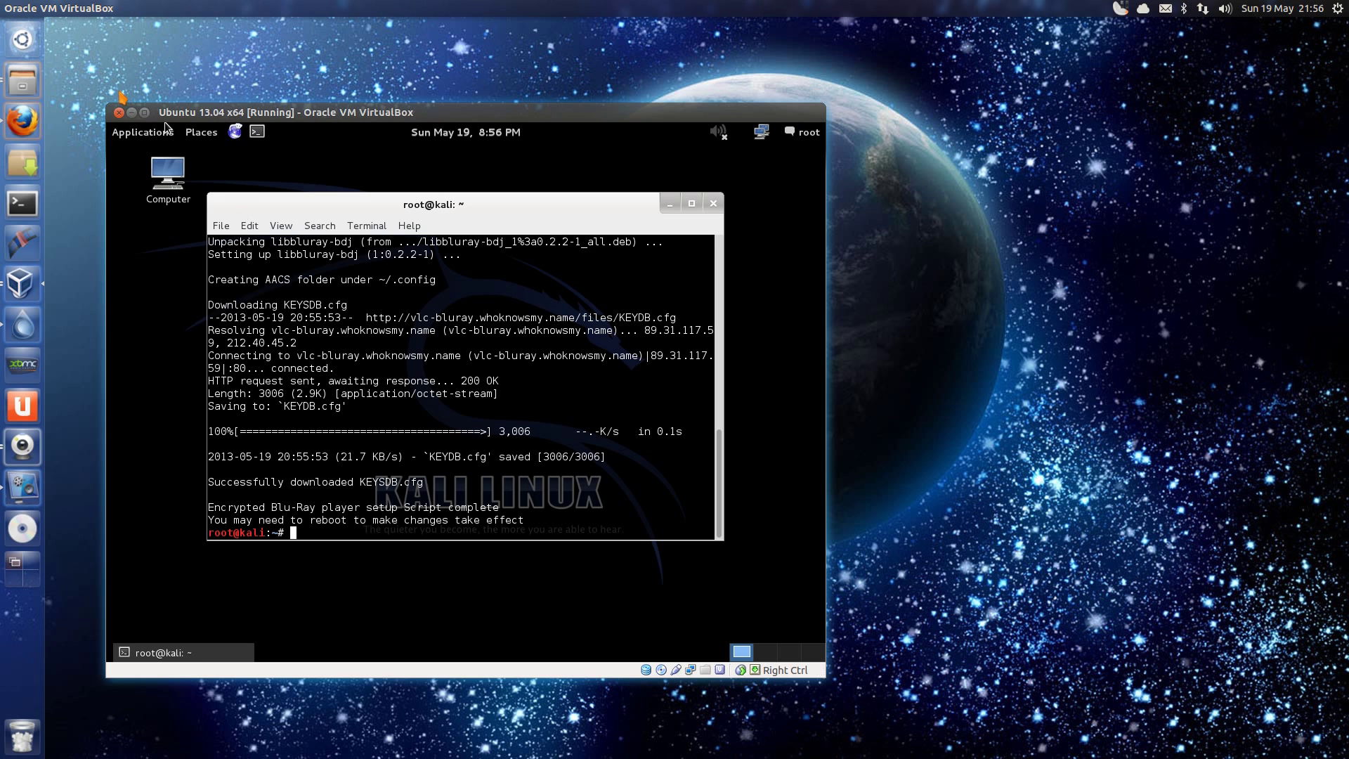
# Step: Minimize the Kali VM and VirtualBox Manager windows and launch VLC media player from the Dash
pyautogui.click(132, 112)
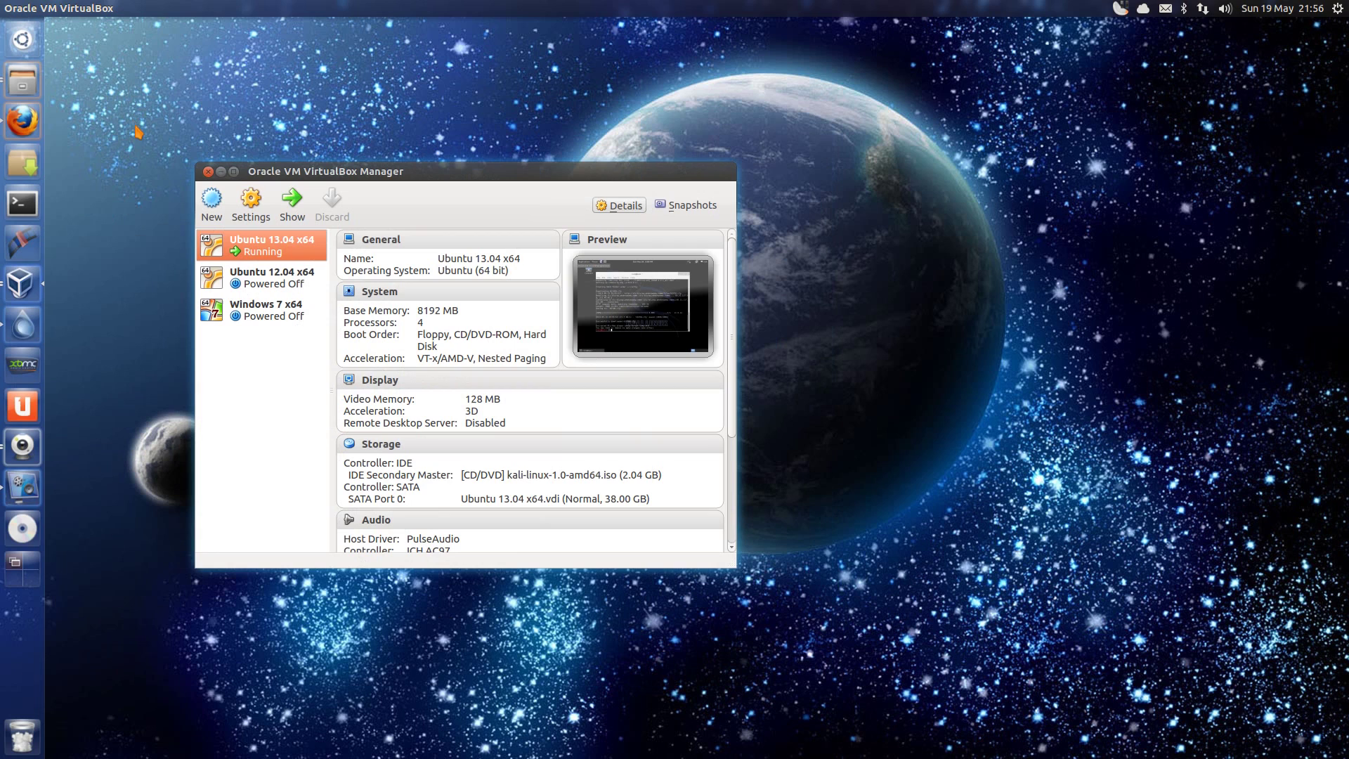
pyautogui.click(221, 171)
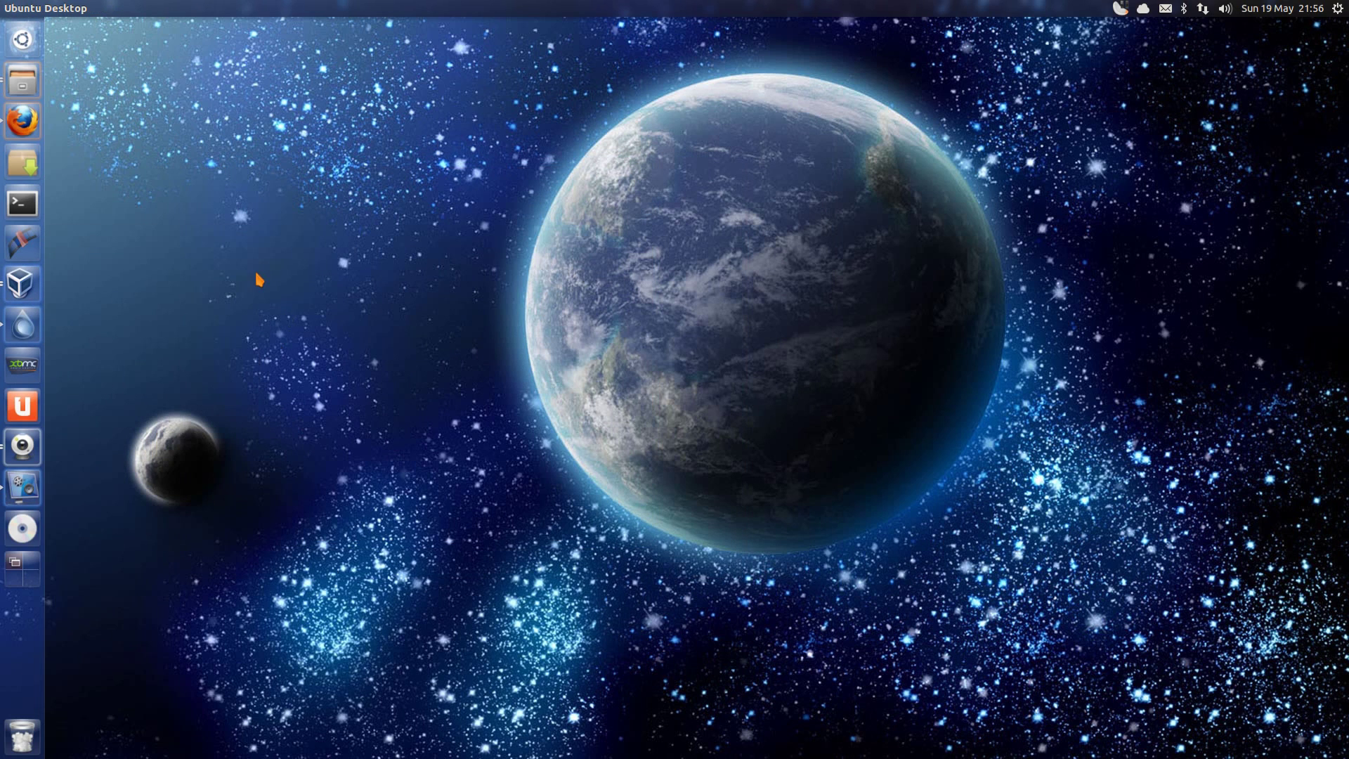
pyautogui.press('super')
pyautogui.press('Return')
# Step: Set up Open Disc for BluRay with No disc menus on disc device /dev/sr1
pyautogui.click(66, 8)
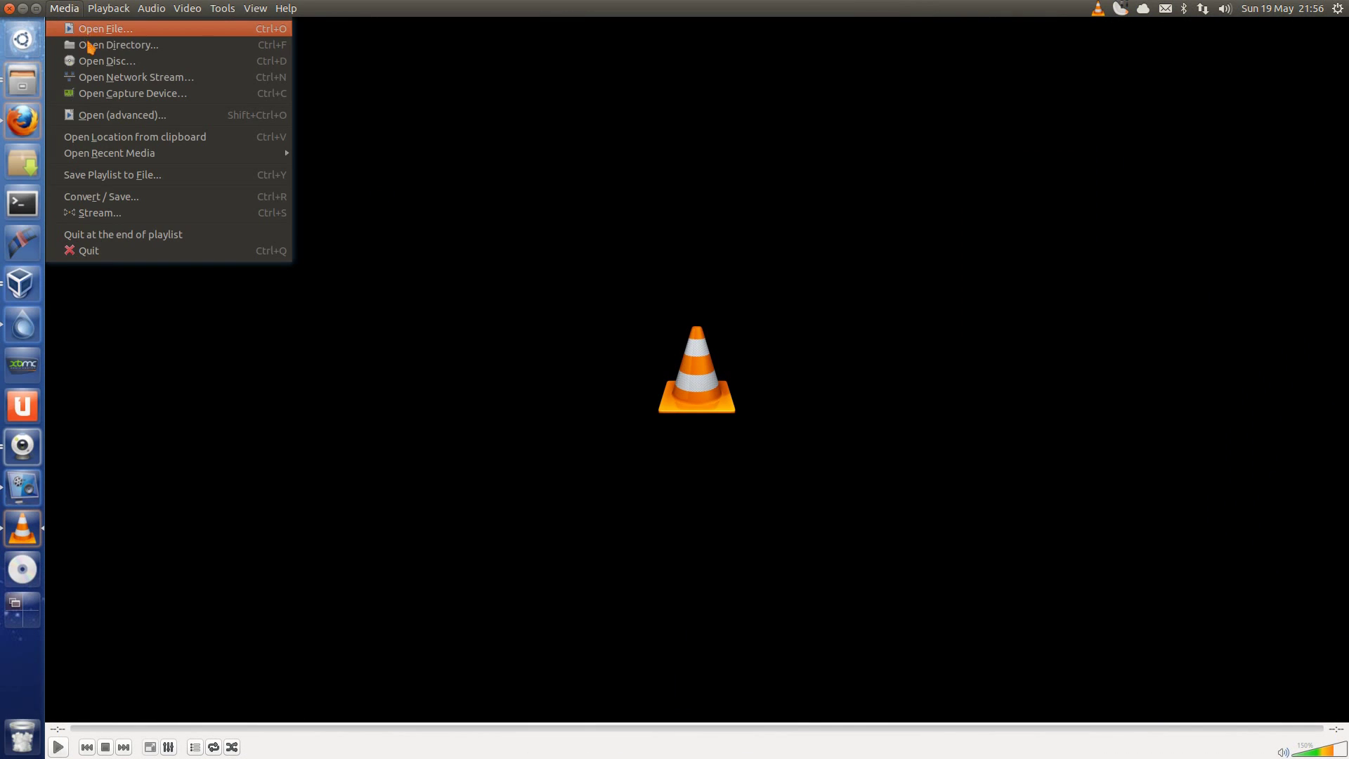
pyautogui.click(88, 61)
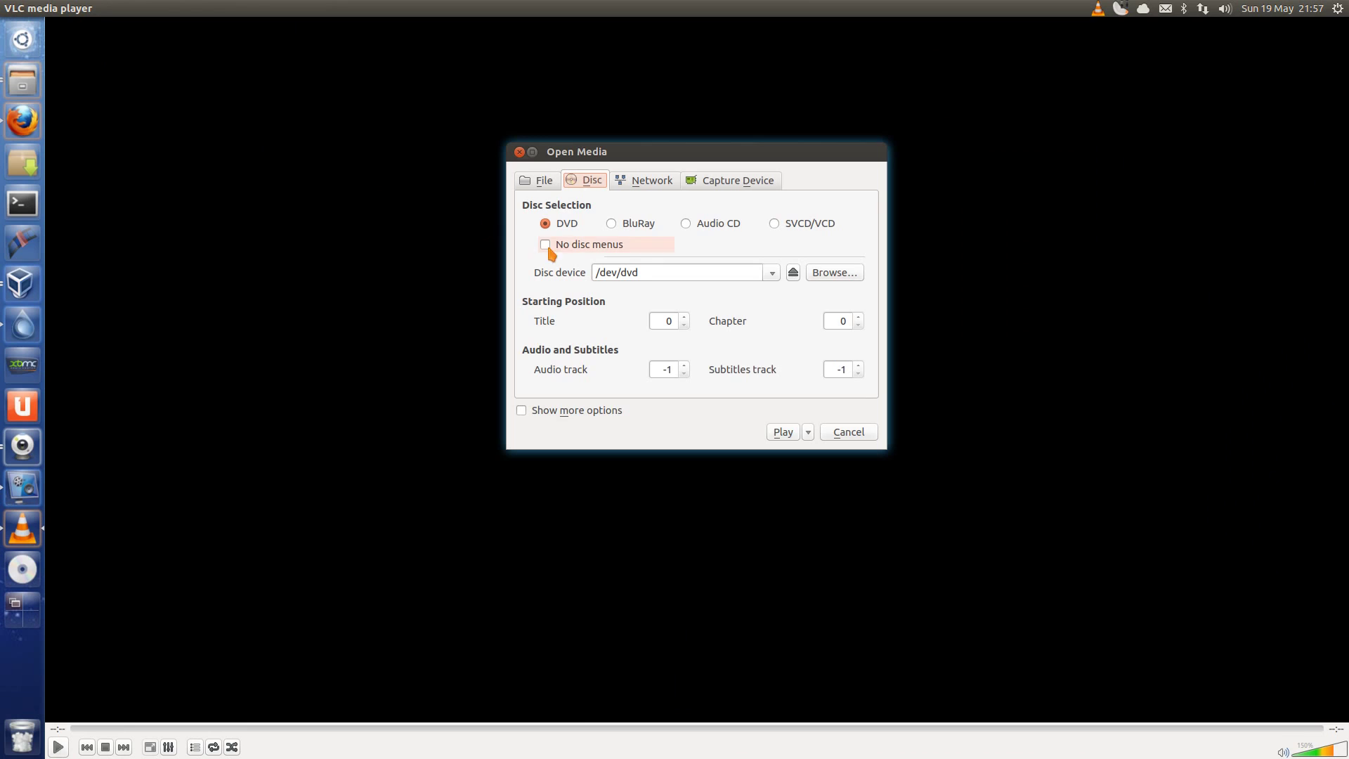
pyautogui.click(610, 225)
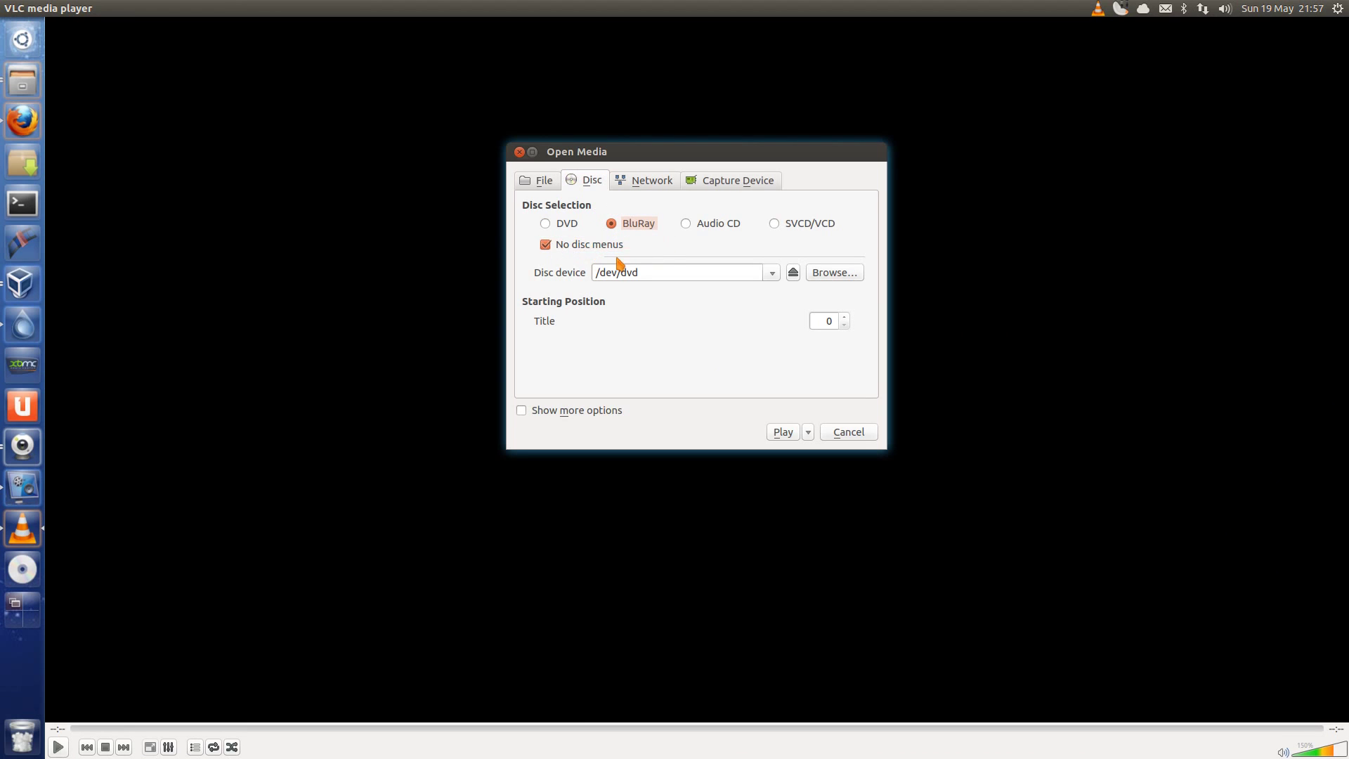
pyautogui.click(767, 272)
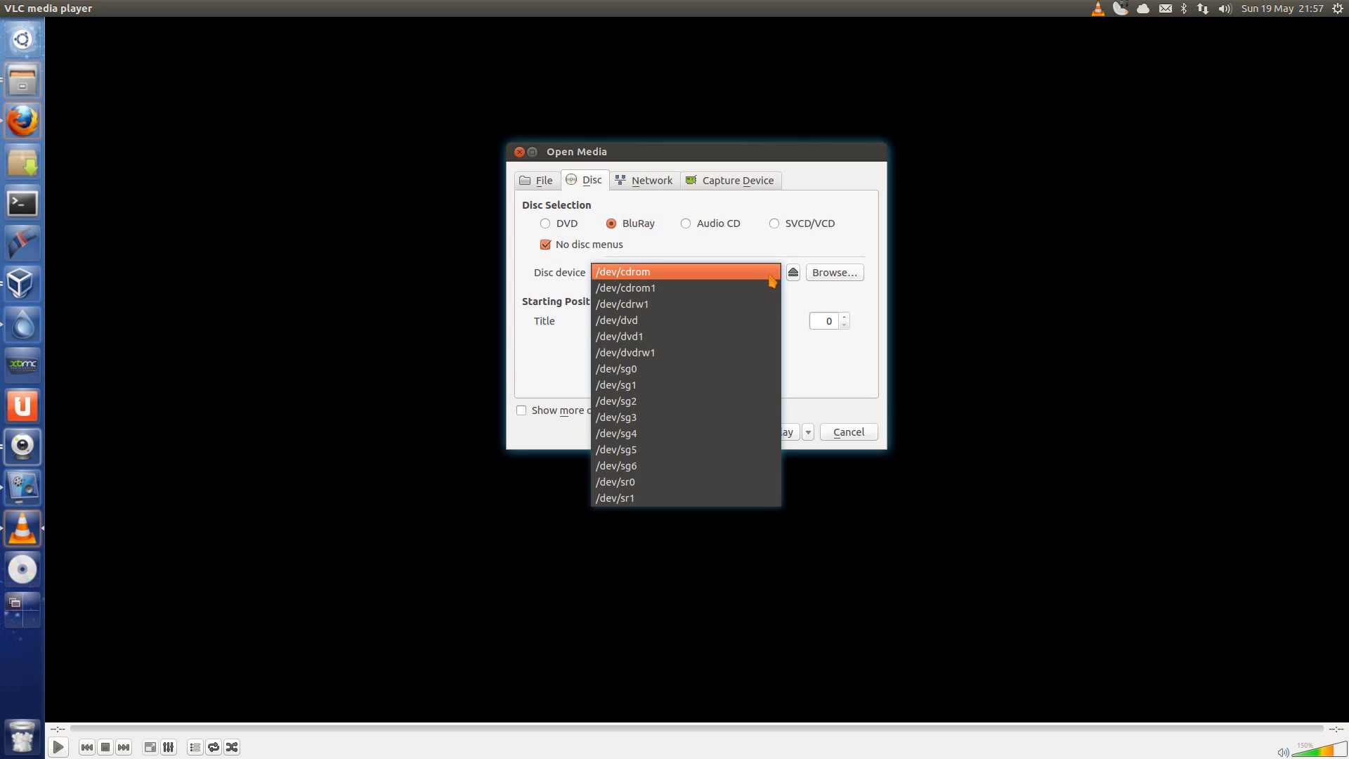
pyautogui.click(718, 498)
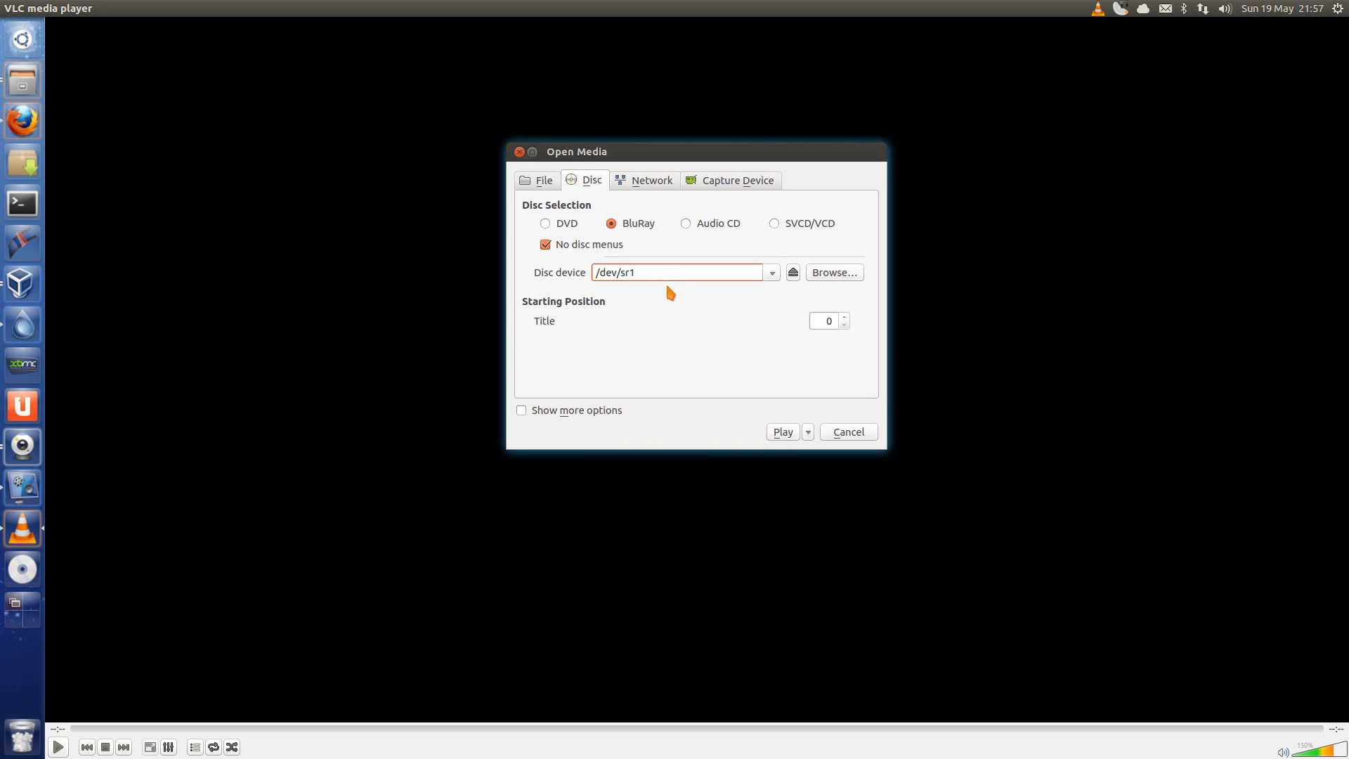
pyautogui.press('super')
pyautogui.write('di')
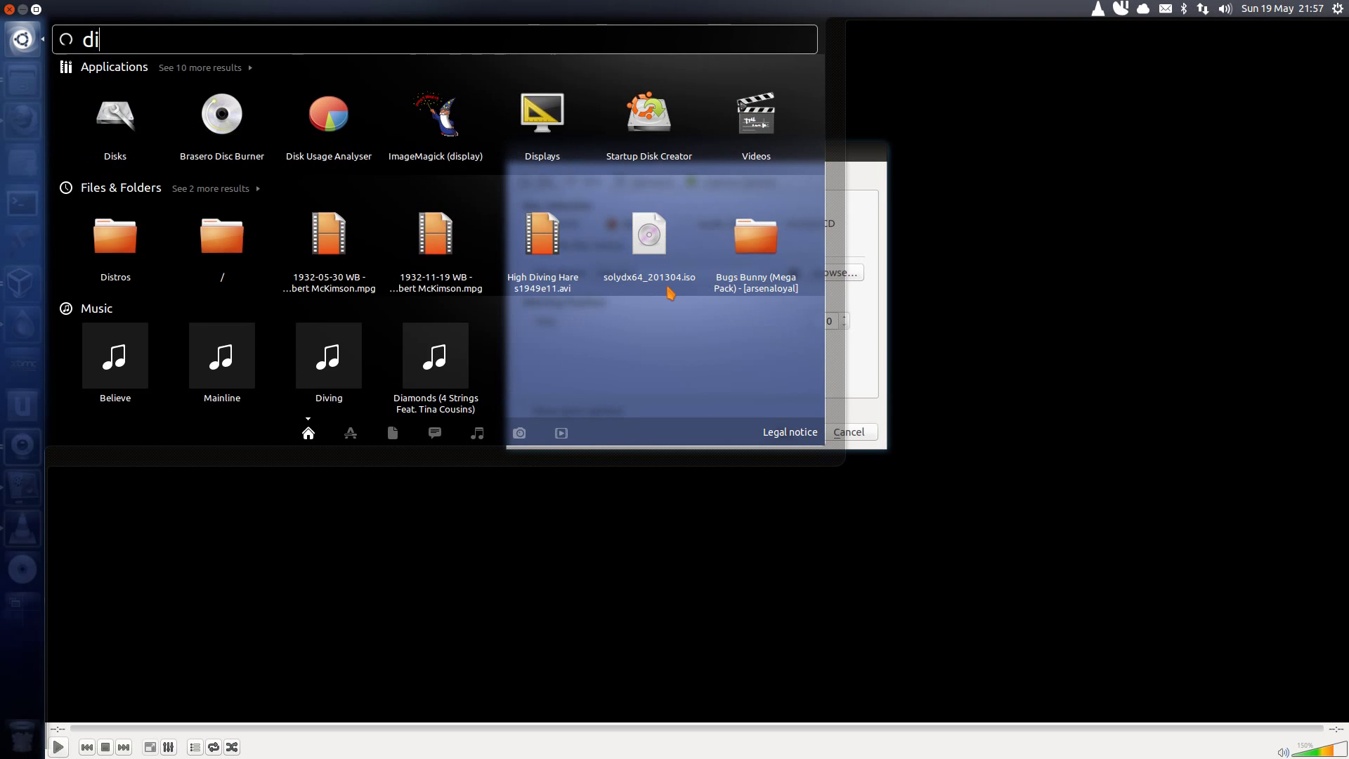
pyautogui.write('s')
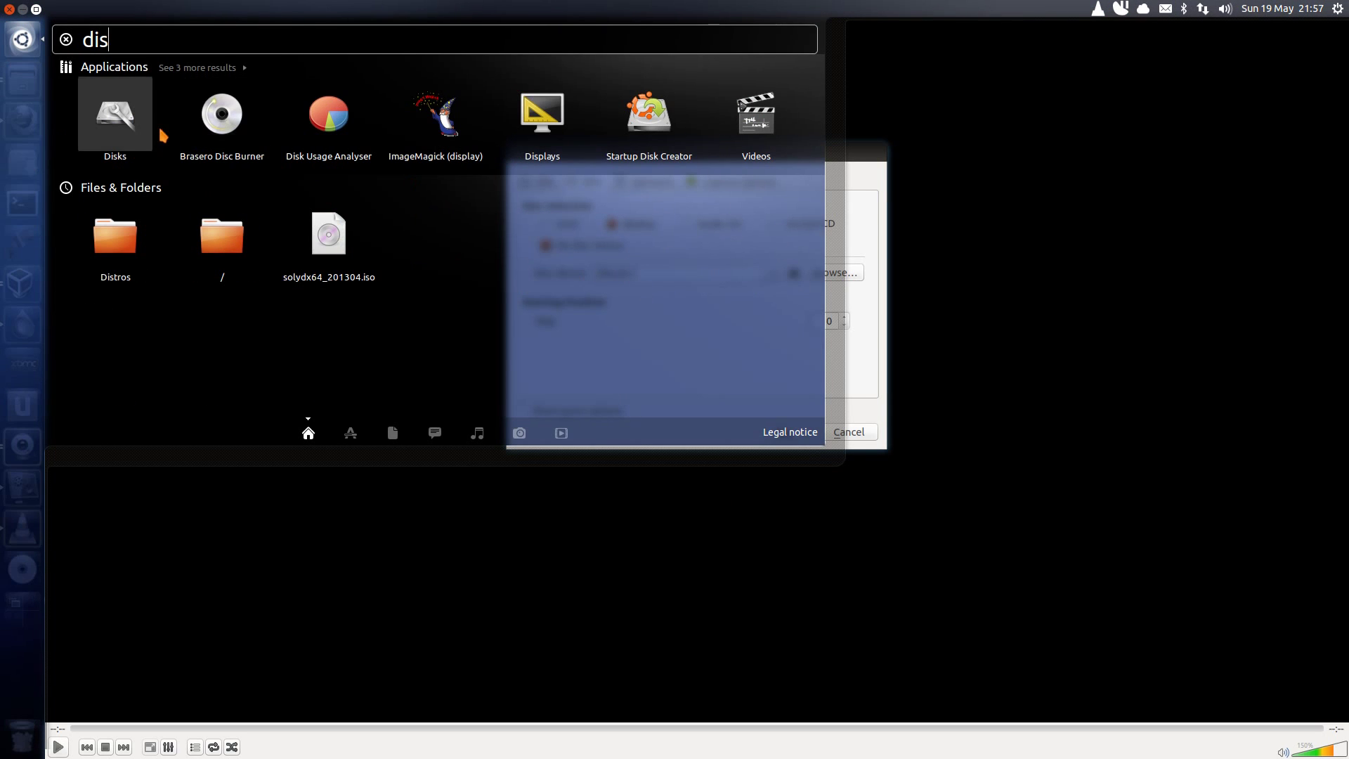
# Step: Confirm in Disks that the Blu-Ray drive holding the 39 GB BD-ROM is /dev/sr1, then close Disks
pyautogui.click(143, 124)
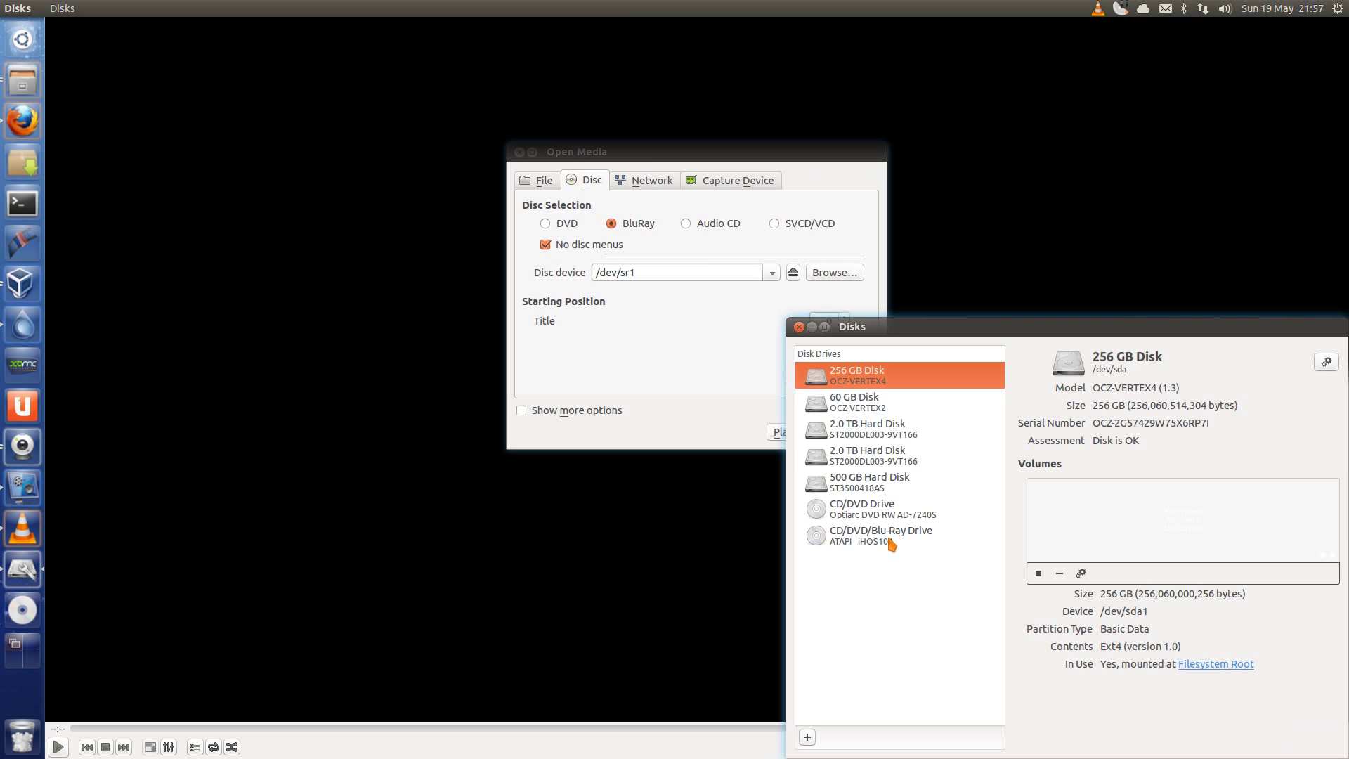
pyautogui.click(890, 545)
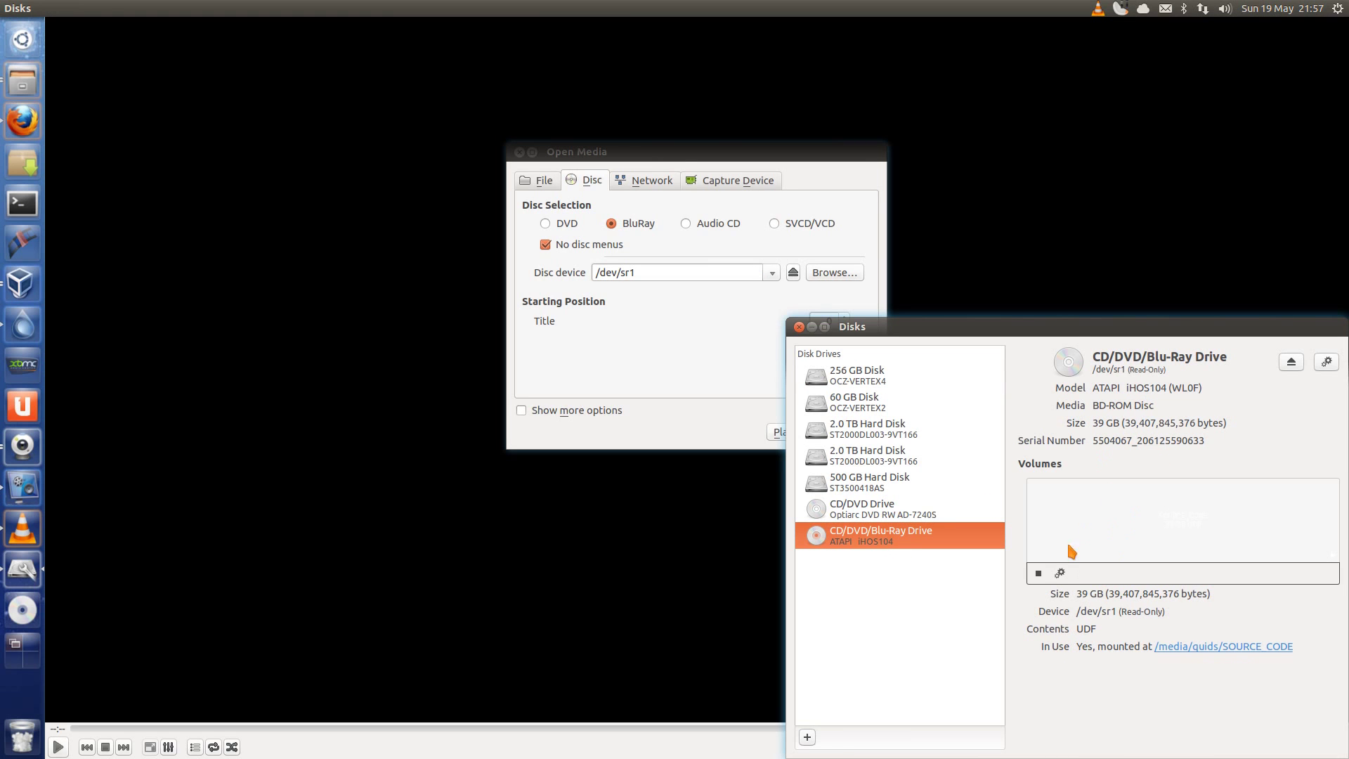
pyautogui.moveTo(1071, 328); pyautogui.dragTo(752, 186)
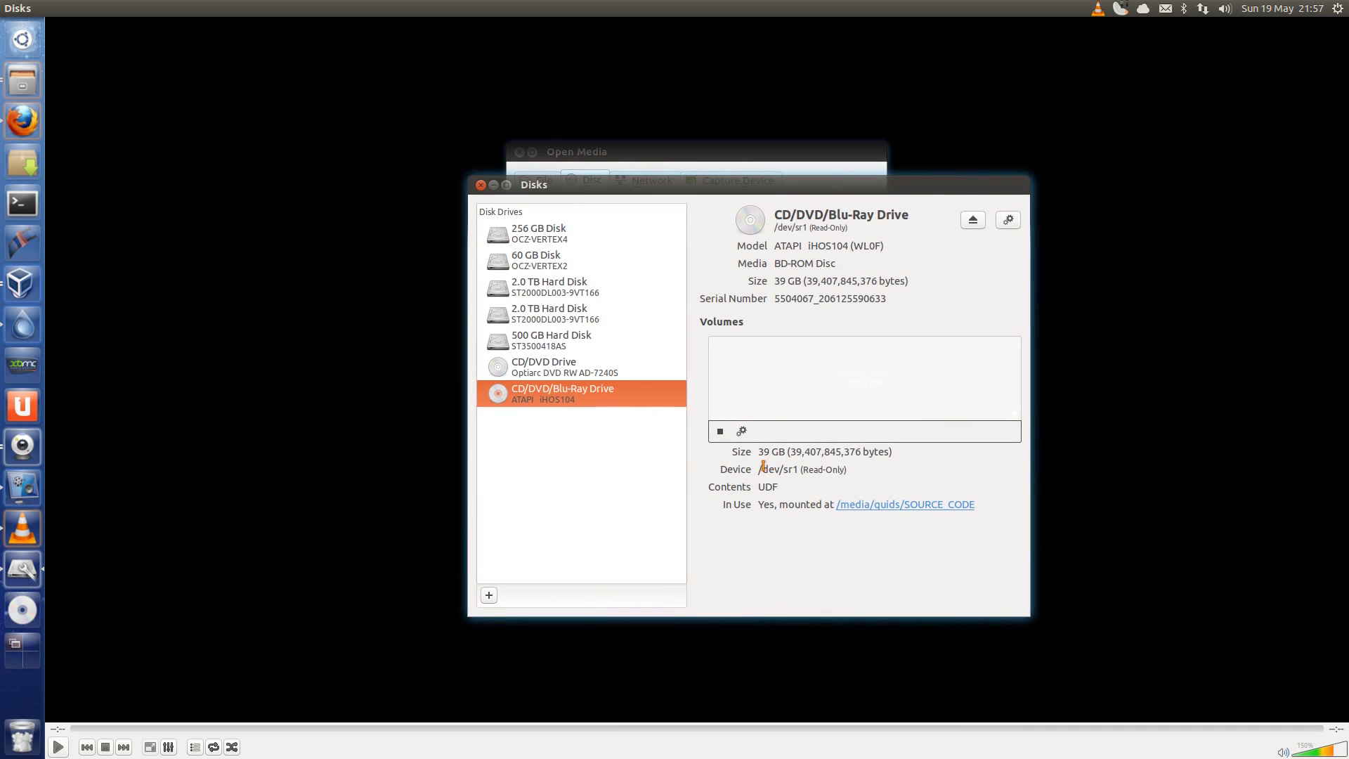
pyautogui.click(480, 184)
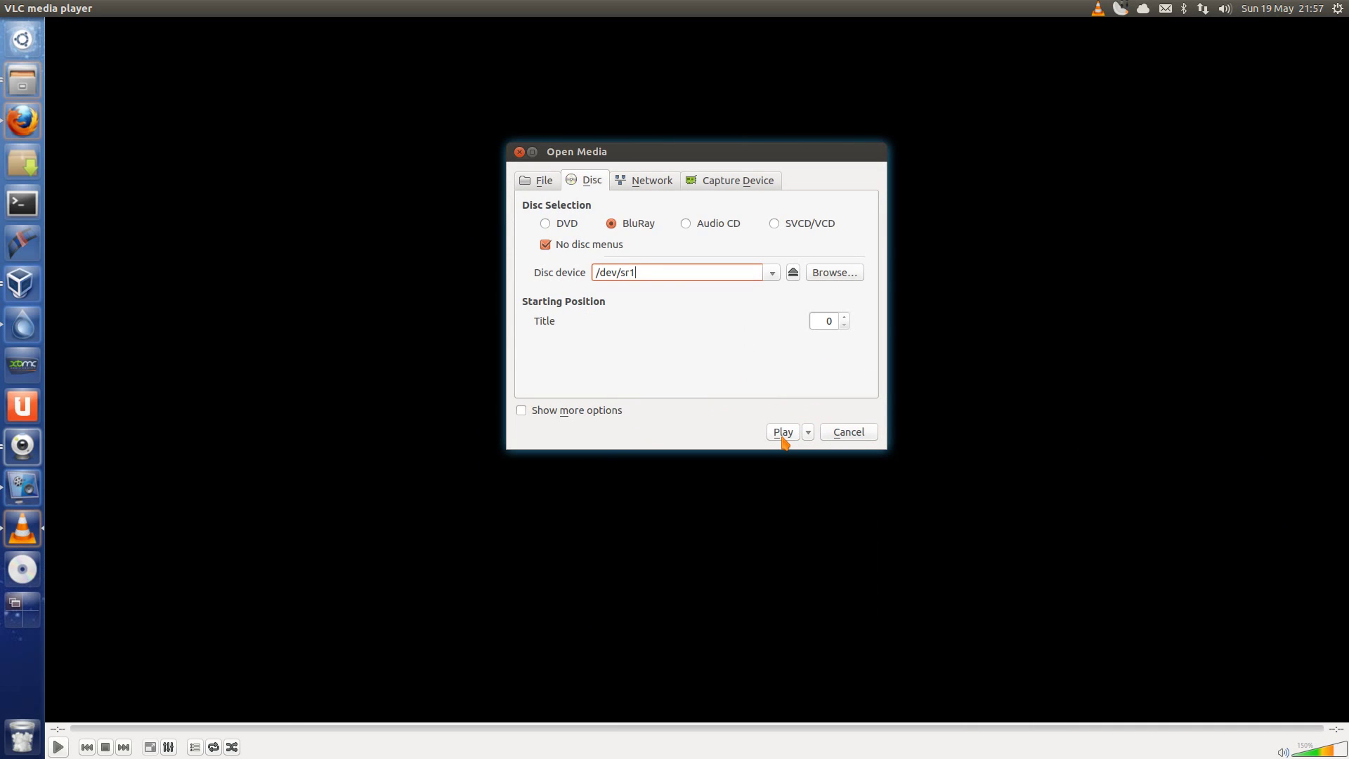
# Step: Start playback of the sr1 Blu-ray disc, a 1:33:12 title
pyautogui.click(784, 433)
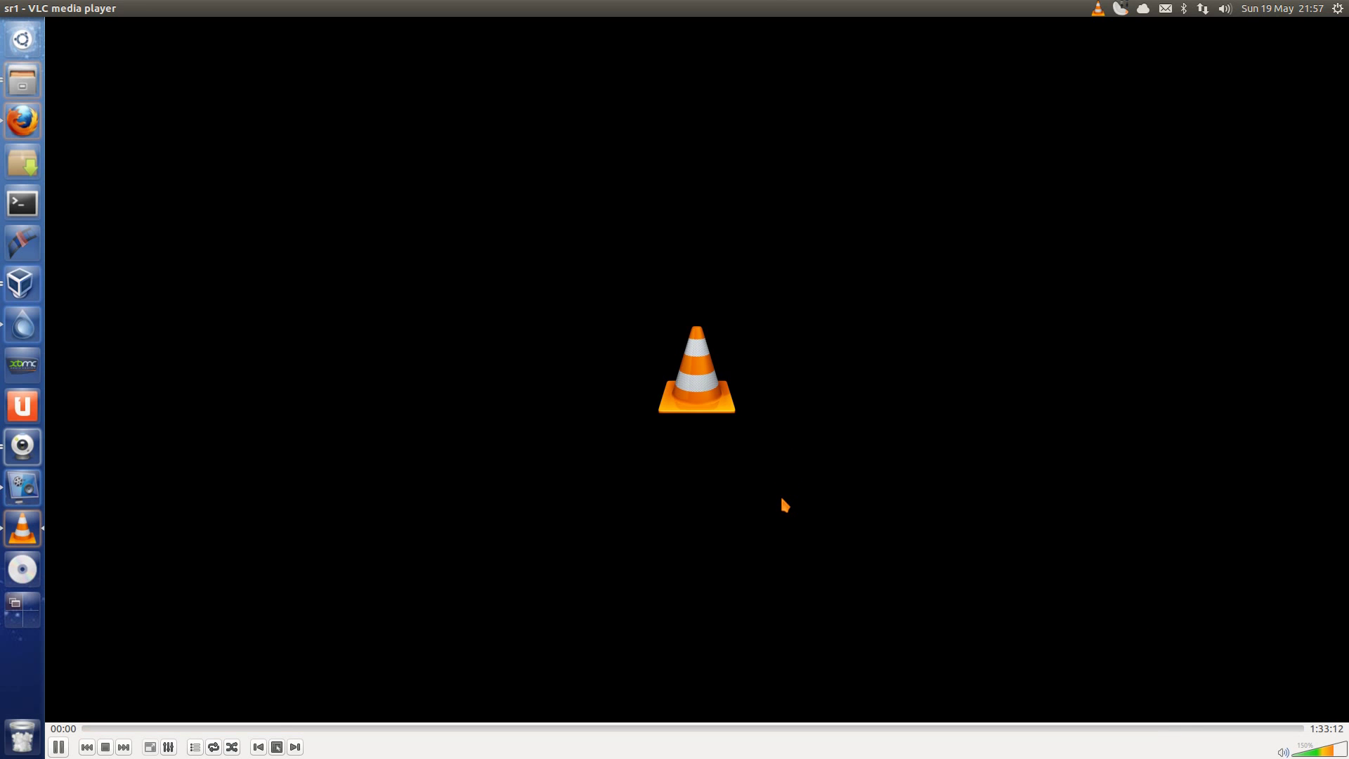